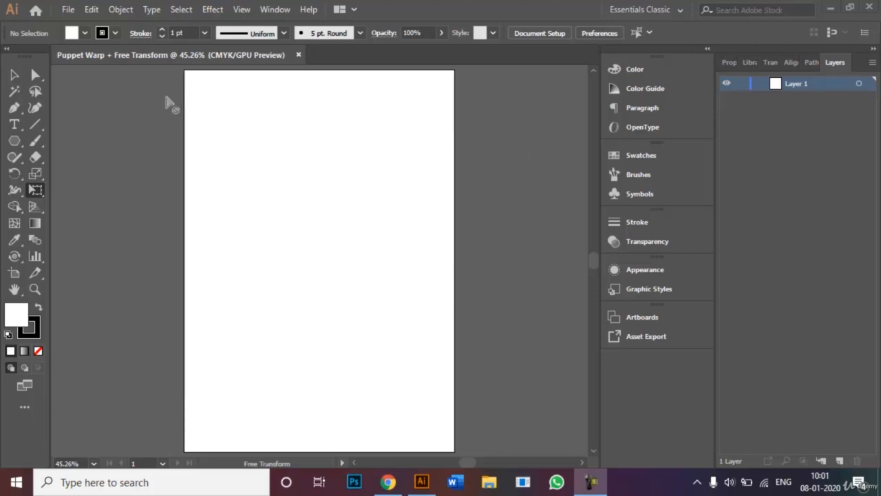
# Check the workspace layouts list and close it without changing the workspace.
pyautogui.click(14, 74)
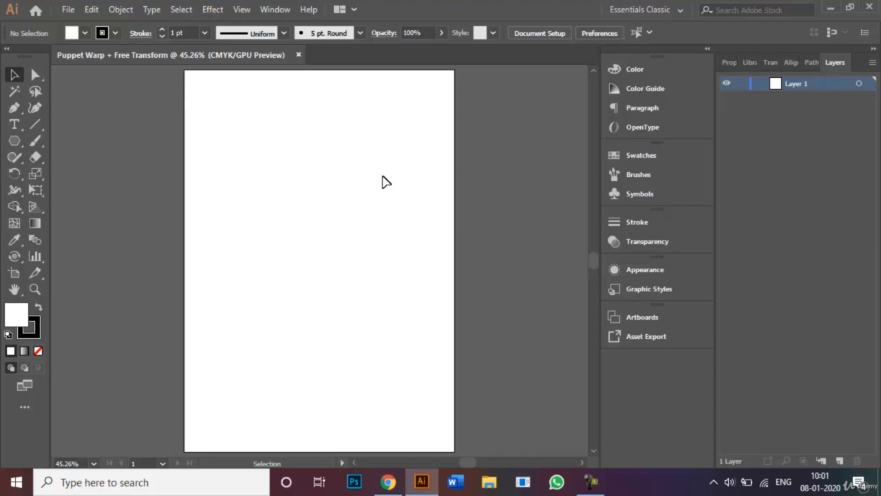
pyautogui.click(666, 10)
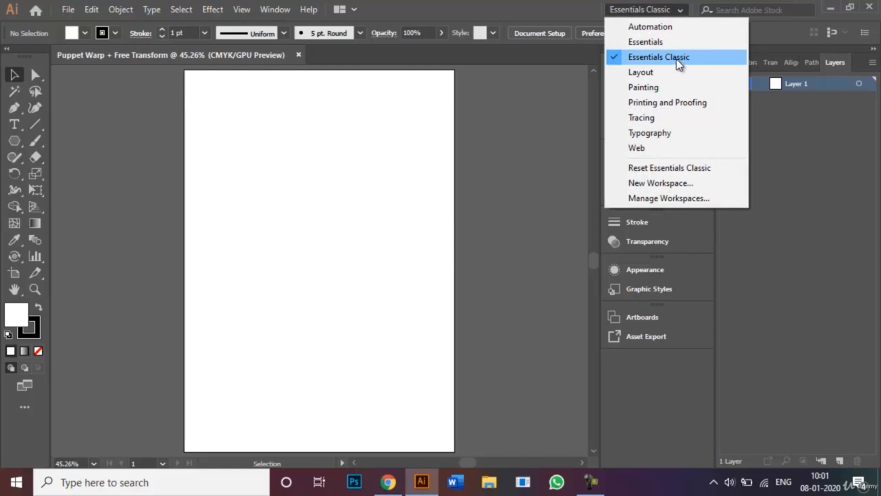
pyautogui.click(232, 182)
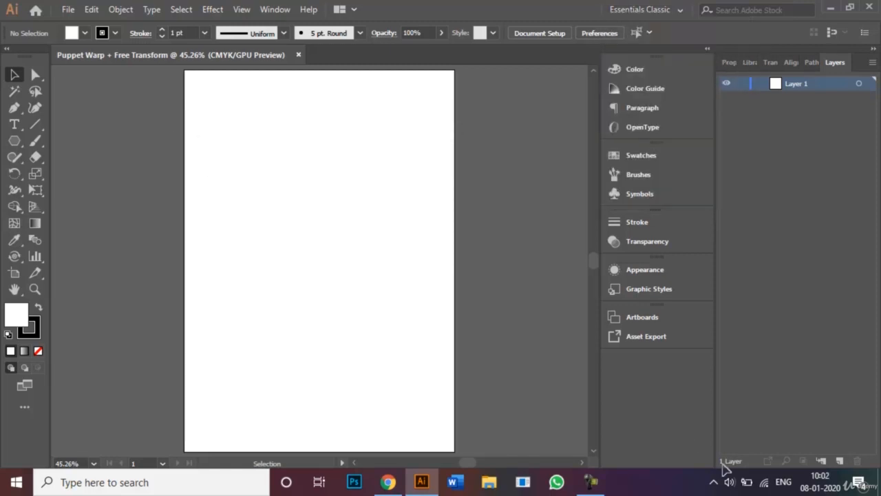
pyautogui.click(591, 482)
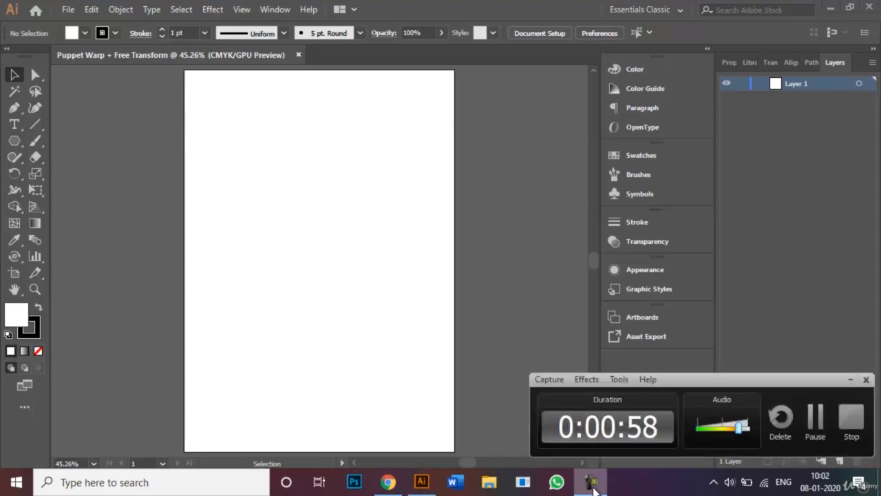
pyautogui.click(804, 435)
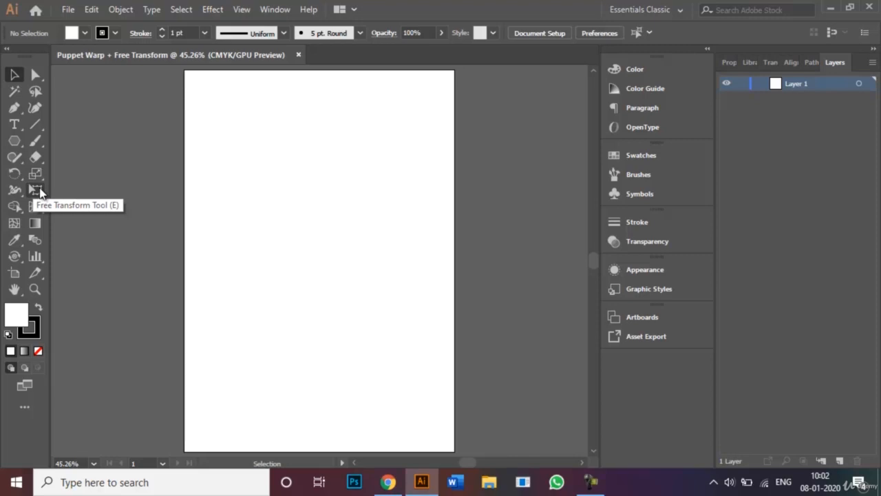
# Draw a wide white-filled, 1 pt black-stroked rectangle across the top of the artboard.
pyautogui.click(14, 141)
pyautogui.click(16, 141)
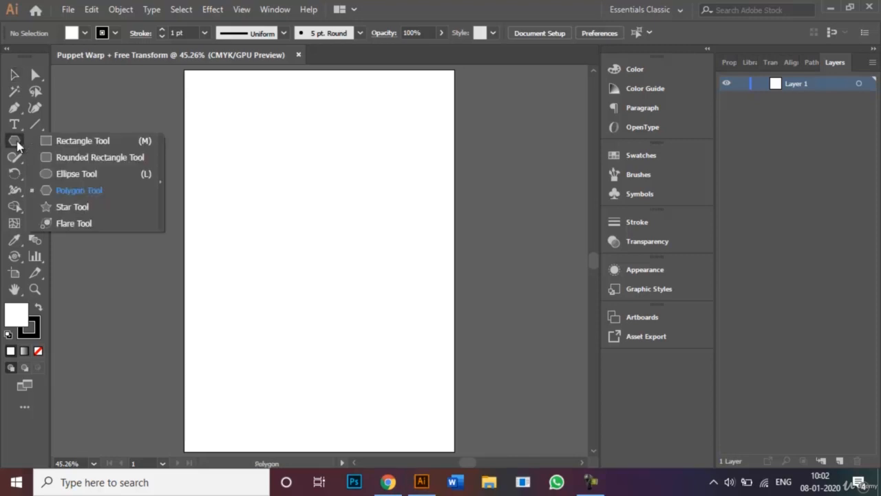
pyautogui.click(62, 143)
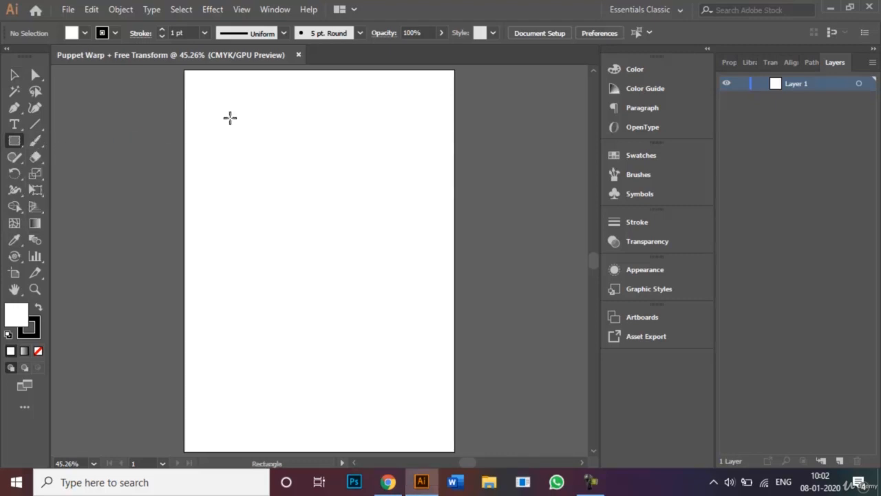
pyautogui.moveTo(218, 104); pyautogui.dragTo(422, 229)
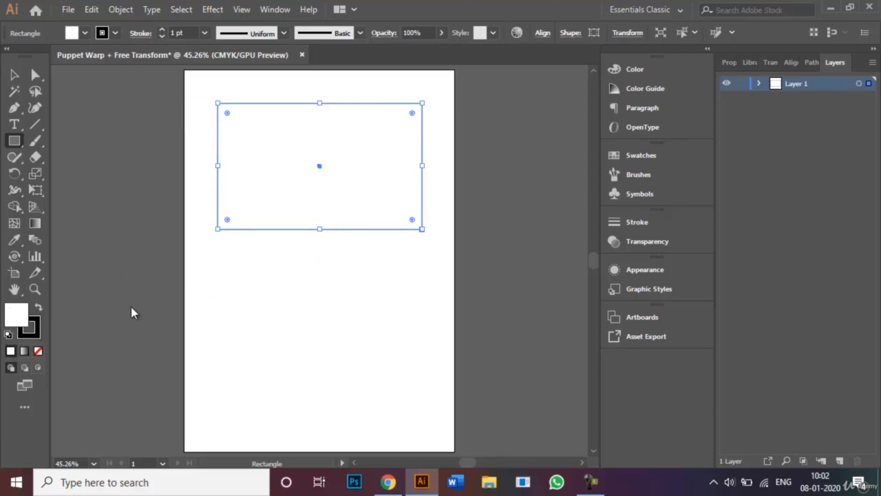
# Pull the rectangle's top corners inward with Perspective Distort, then deselect the trapezoid.
pyautogui.click(36, 195)
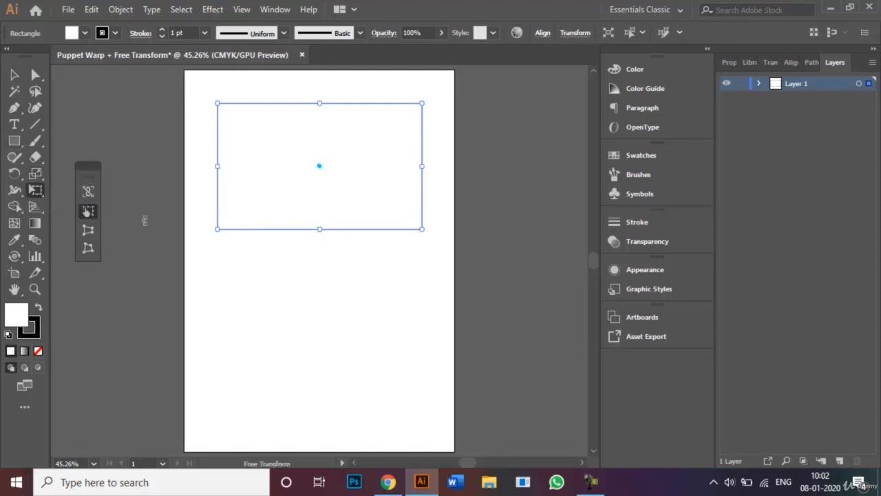
pyautogui.moveTo(90, 170); pyautogui.dragTo(104, 152)
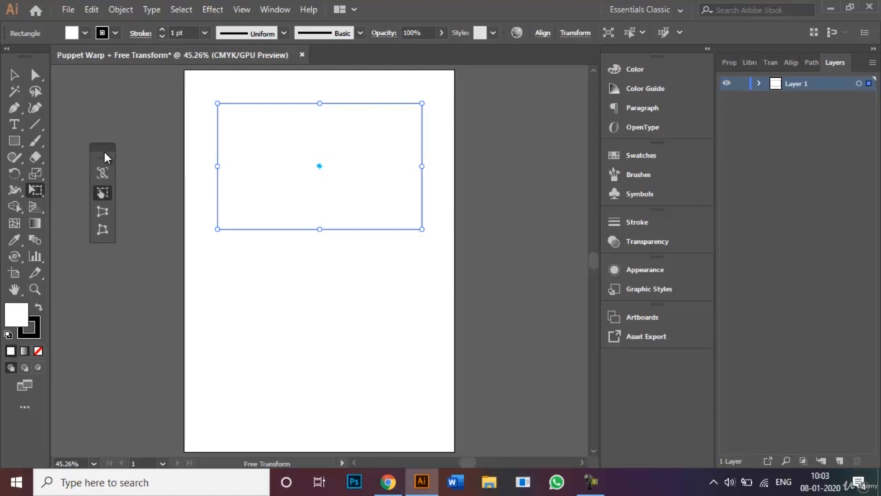
pyautogui.click(101, 213)
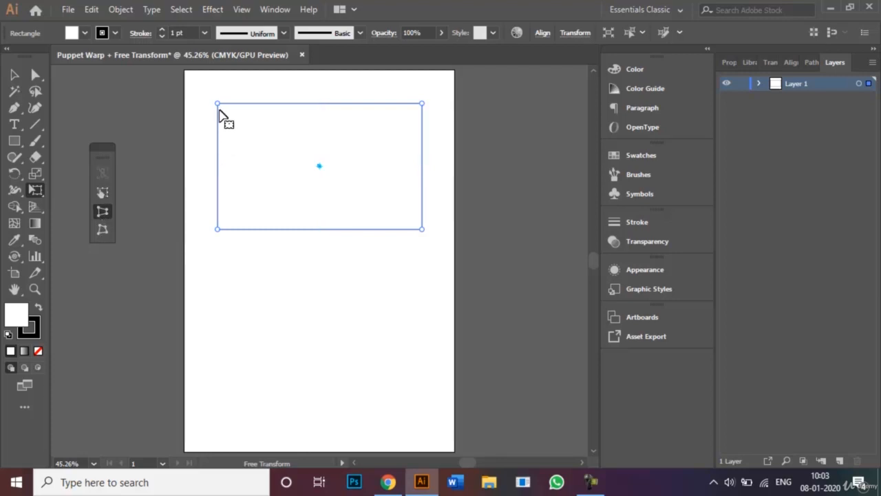
pyautogui.moveTo(217, 103); pyautogui.dragTo(274, 110)
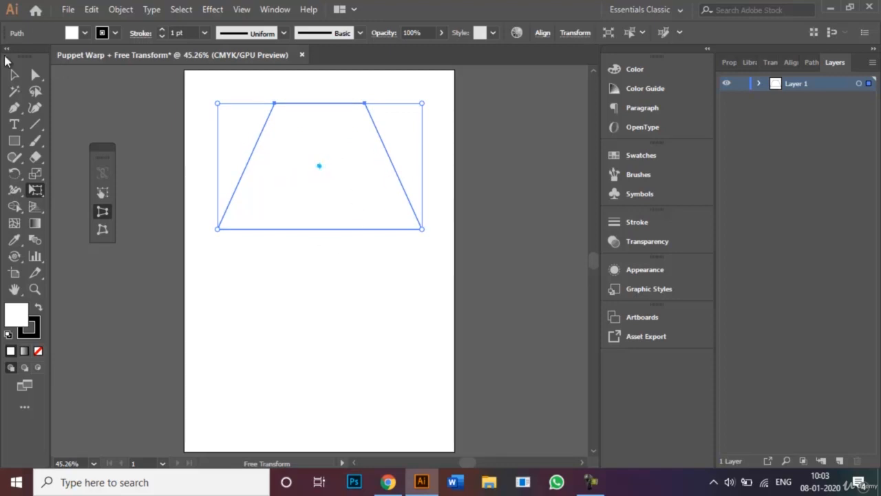
pyautogui.click(15, 75)
pyautogui.click(234, 265)
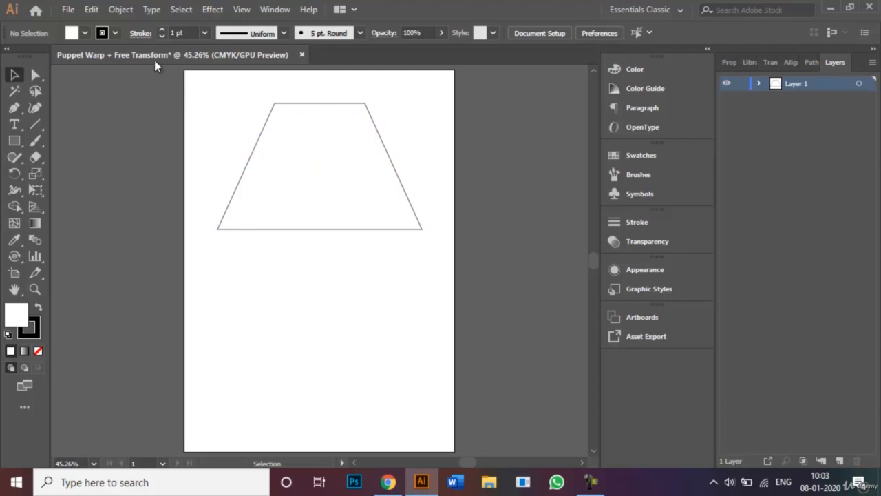
# Review the Free Transform tool variants, keep plain Free Transform, and select the trapezoid.
pyautogui.click(36, 190)
pyautogui.click(36, 193)
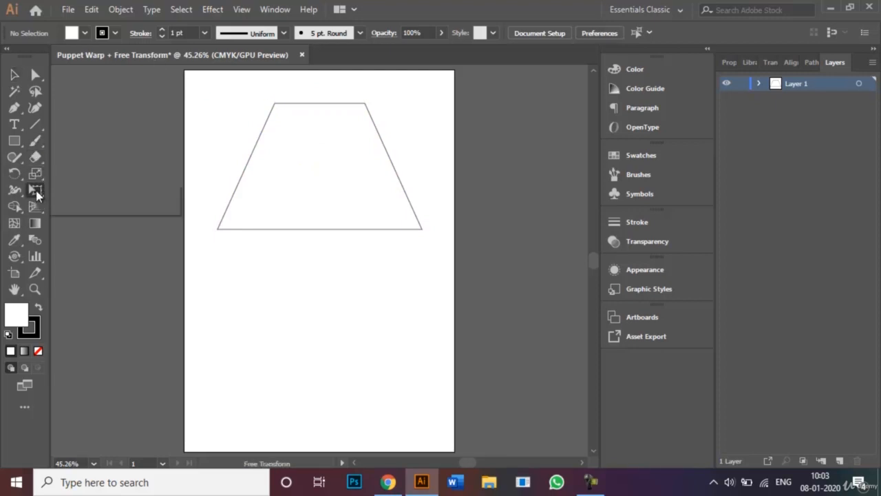
pyautogui.click(90, 189)
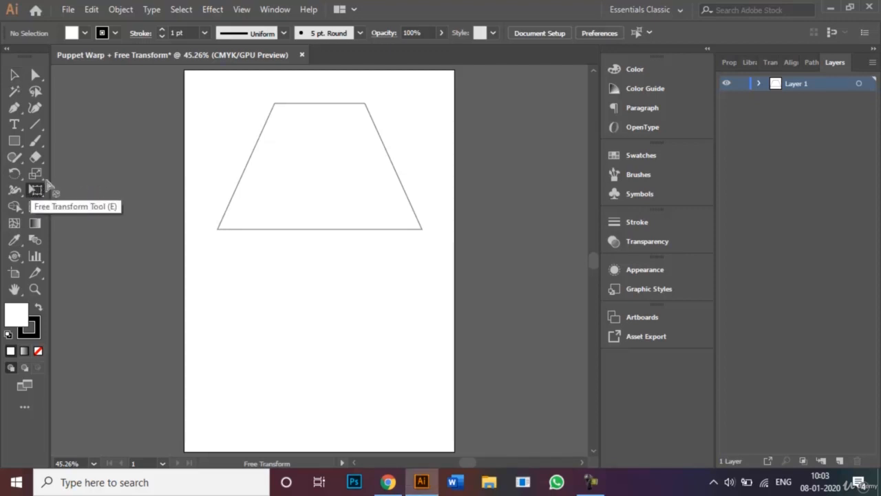
pyautogui.click(14, 76)
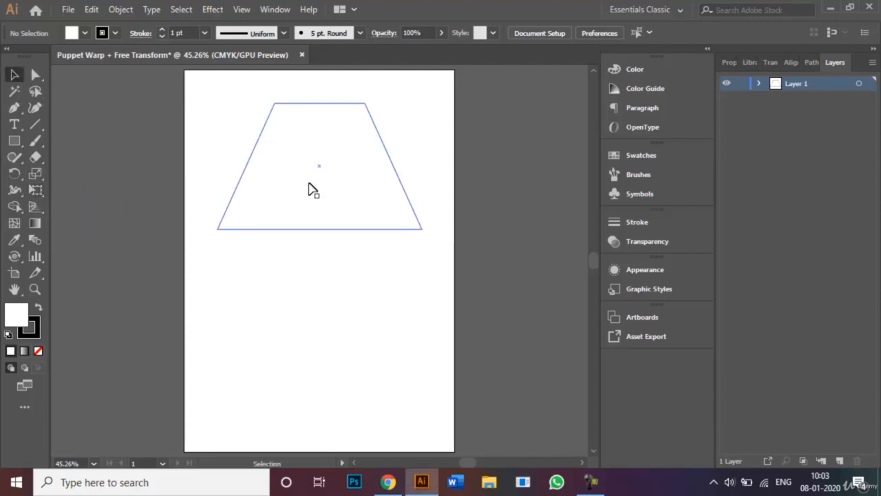
pyautogui.click(255, 162)
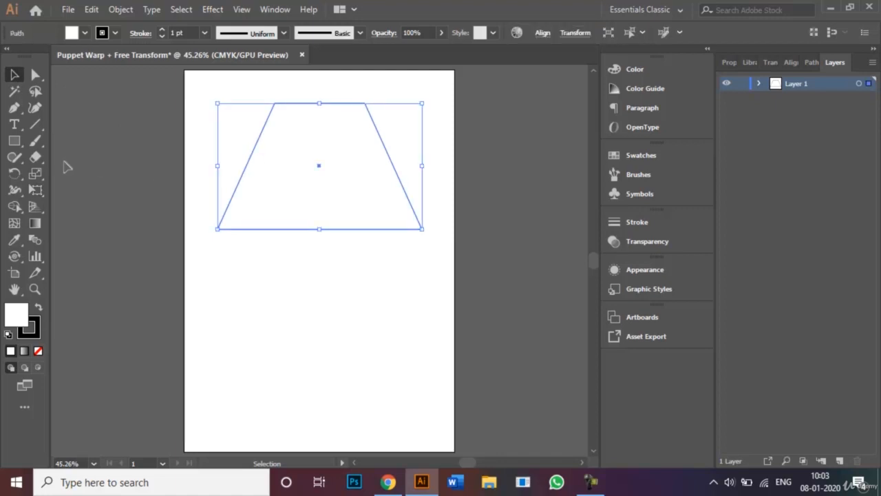
# Free Distort the trapezoid by sliding its bottom-left corner right, then deselect the slanted shape.
pyautogui.click(34, 190)
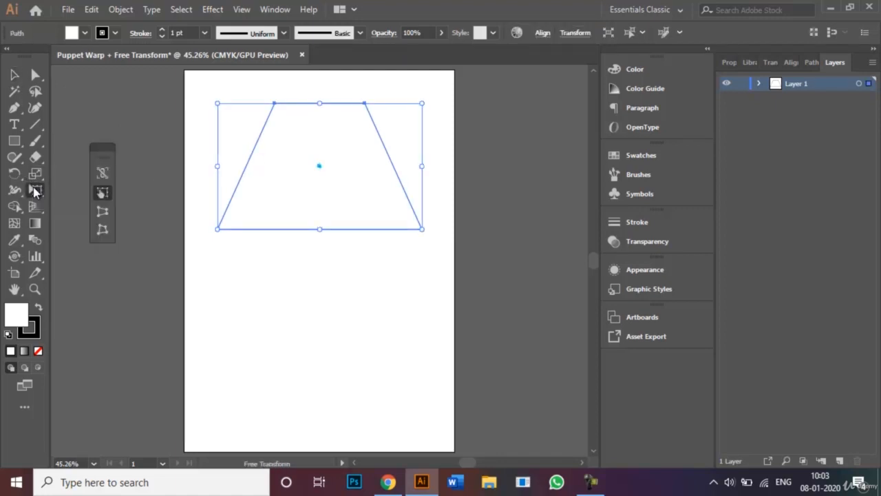
pyautogui.click(104, 229)
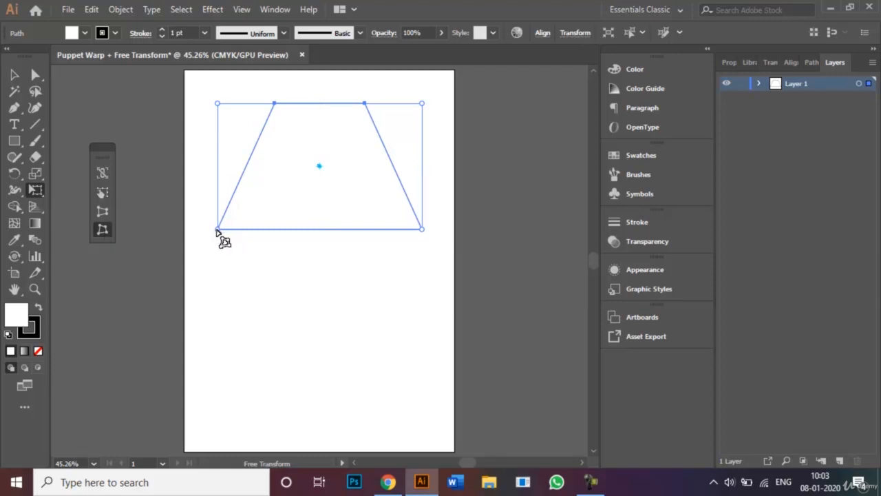
pyautogui.moveTo(217, 231); pyautogui.dragTo(367, 226)
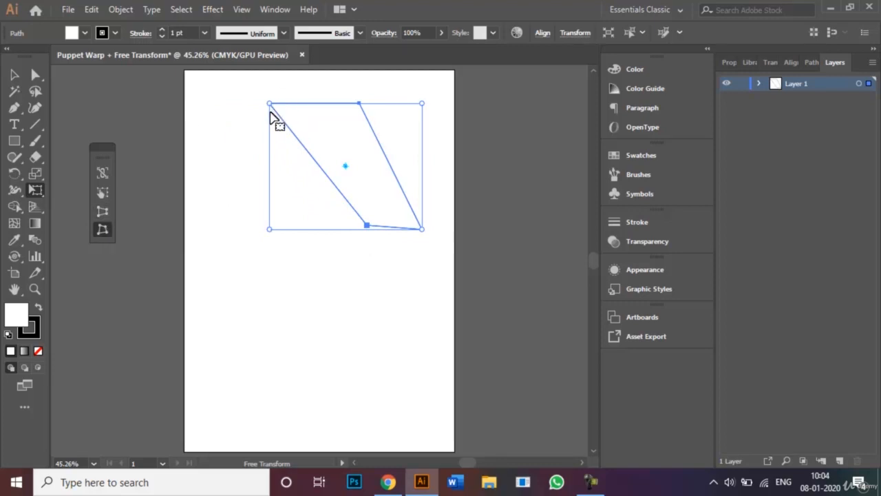
pyautogui.click(102, 230)
pyautogui.click(103, 231)
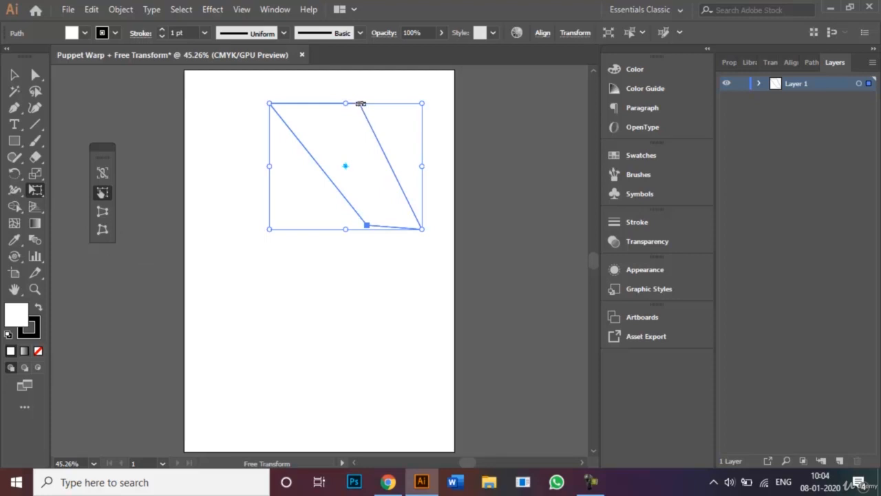
pyautogui.click(15, 75)
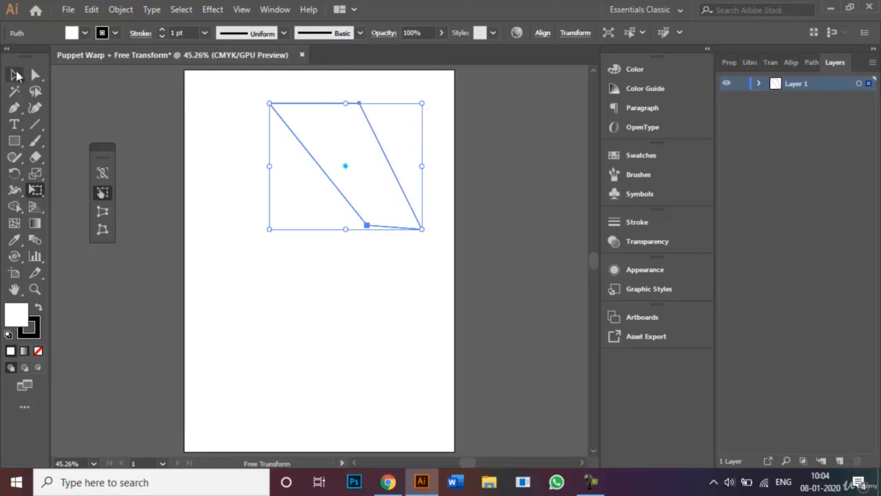
pyautogui.click(278, 290)
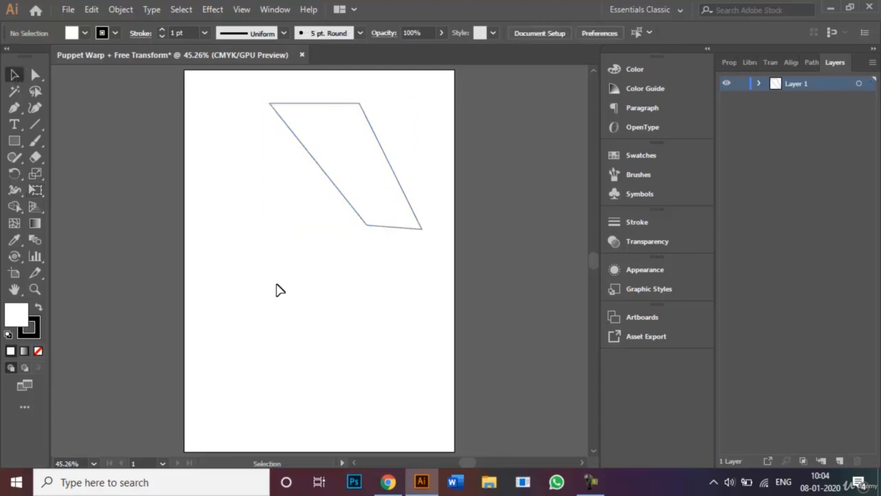
# Expand the Free Transform flyout to locate the Puppet Warp tool.
pyautogui.click(36, 175)
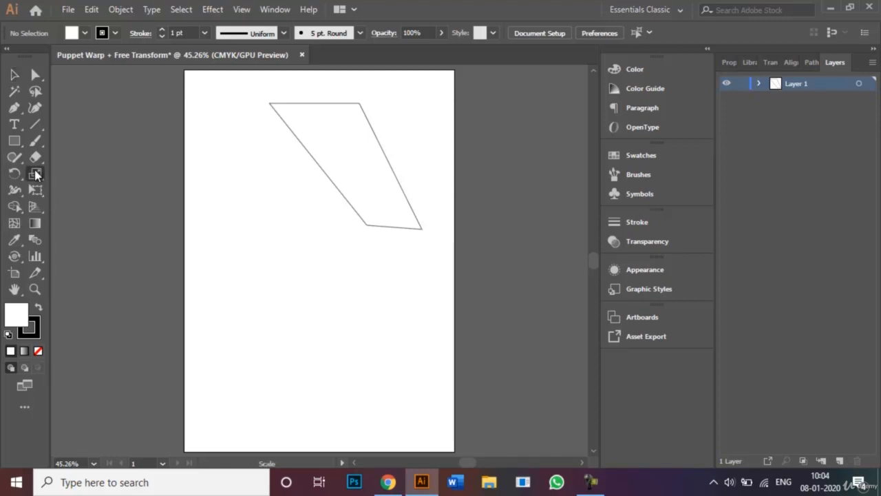
pyautogui.click(36, 174)
pyautogui.click(35, 191)
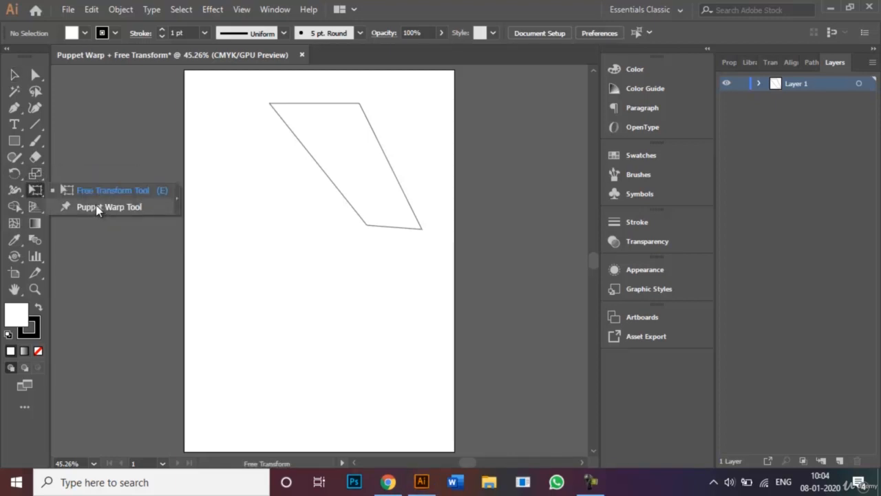
# Draw a hexagon below the slanted outline with the Polygon Tool.
pyautogui.click(14, 142)
pyautogui.moveTo(14, 141); pyautogui.dragTo(72, 188)
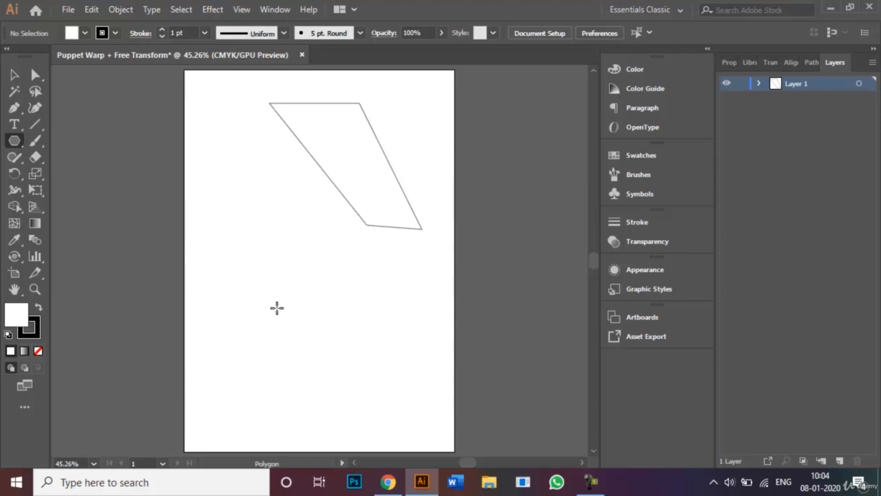
pyautogui.moveTo(281, 298); pyautogui.dragTo(315, 364)
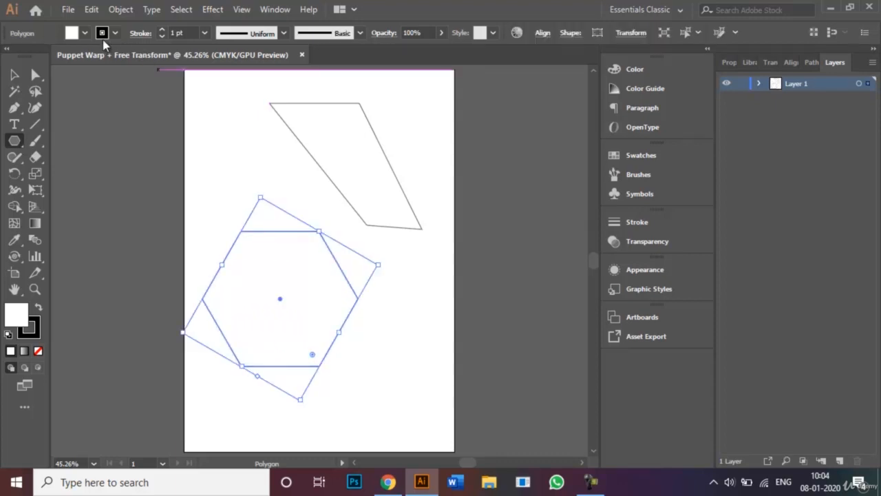
# Fill the hexagon with the CMYK Blue swatch.
pyautogui.click(86, 34)
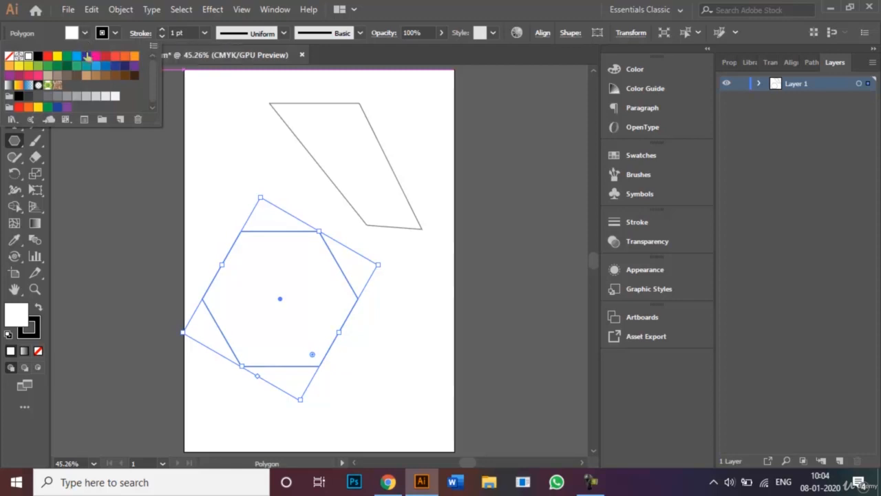
pyautogui.click(86, 55)
pyautogui.click(95, 168)
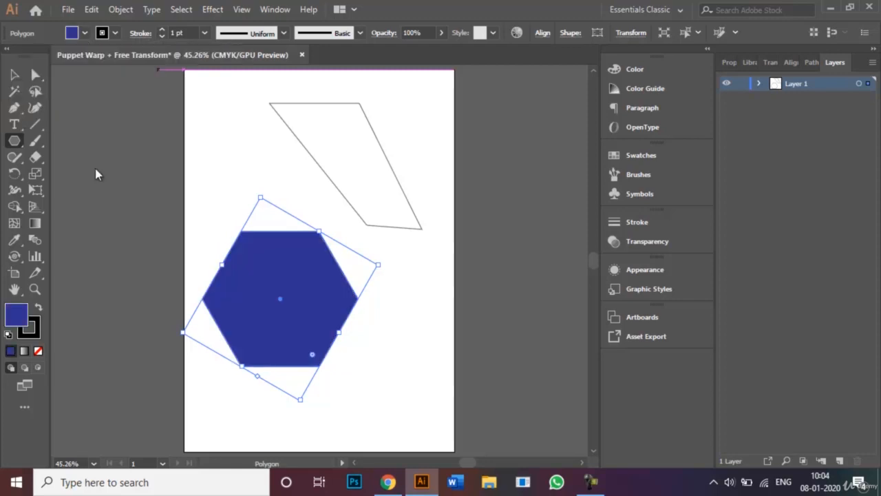
# Switch to the Puppet Warp Tool and add a pin at the hexagon's centre.
pyautogui.click(35, 191)
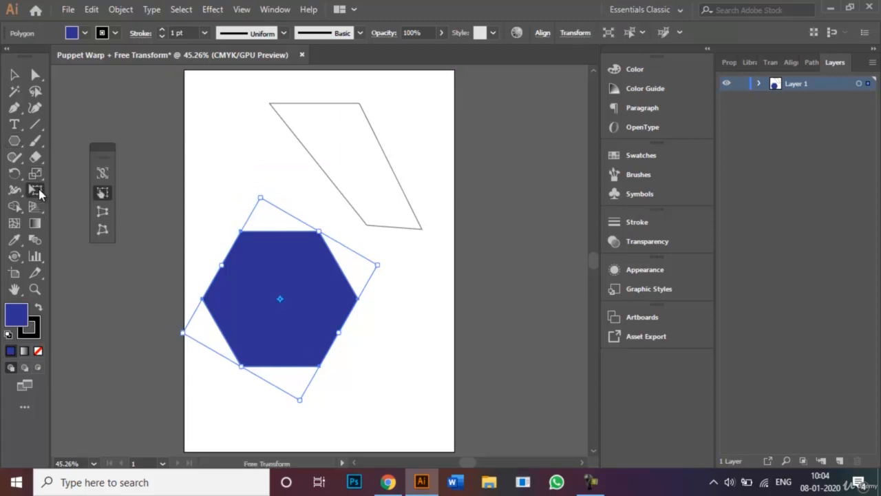
pyautogui.click(98, 207)
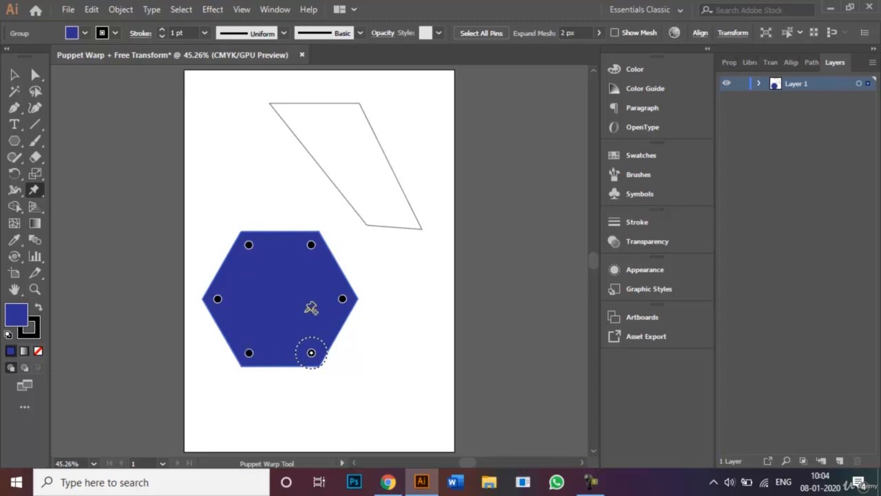
pyautogui.click(283, 295)
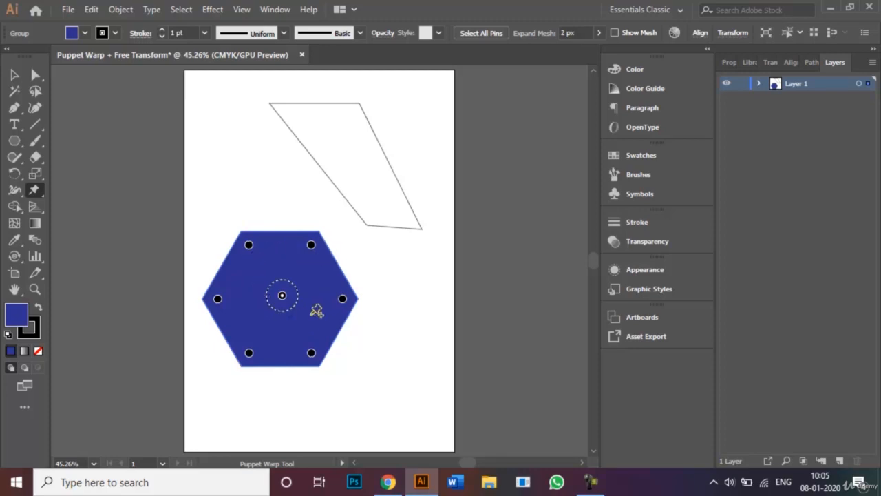
# Toggle Show Mesh on and off in Properties, then select the hexagon's top-right pin.
pyautogui.click(731, 62)
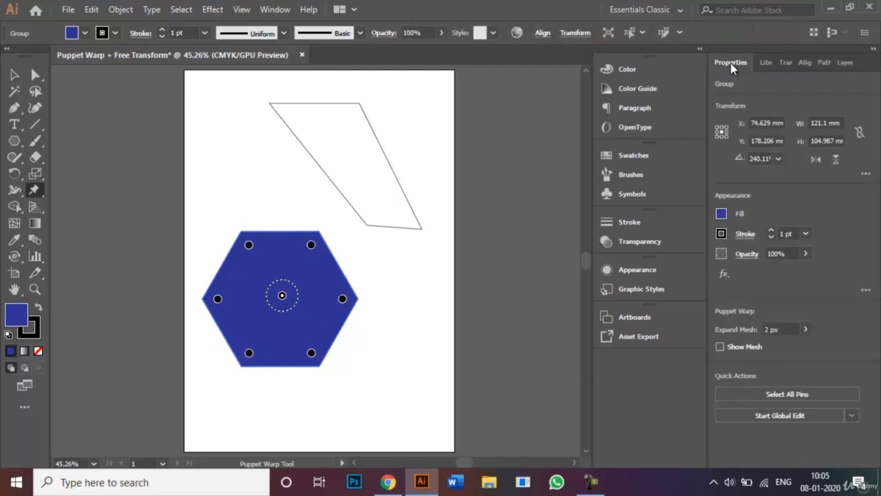
pyautogui.click(720, 347)
pyautogui.click(721, 347)
pyautogui.click(845, 61)
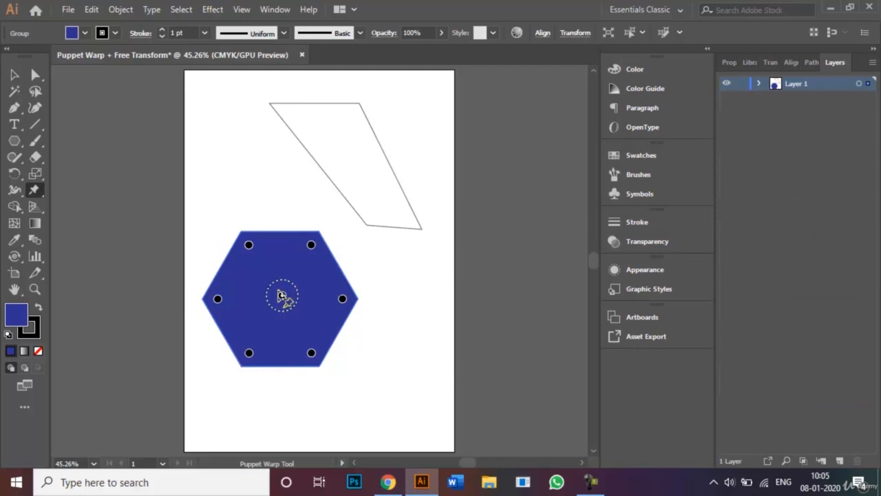
pyautogui.click(312, 245)
# Drag and twist pins to lift the top-right corner, point the lower left, and bulge the sides.
pyautogui.moveTo(311, 245)
pyautogui.mouseDown()
pyautogui.moveTo(311, 215)
pyautogui.moveTo(326, 238)
pyautogui.mouseUp()
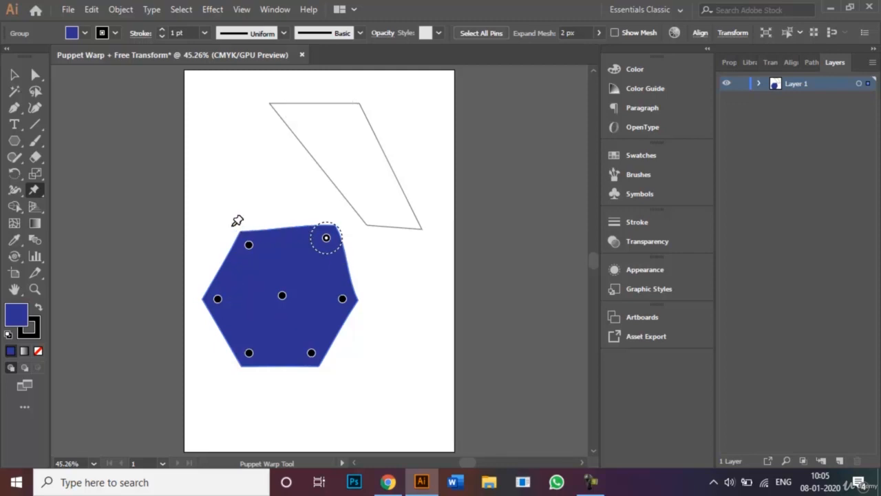
pyautogui.click(249, 353)
pyautogui.moveTo(249, 353); pyautogui.dragTo(267, 402)
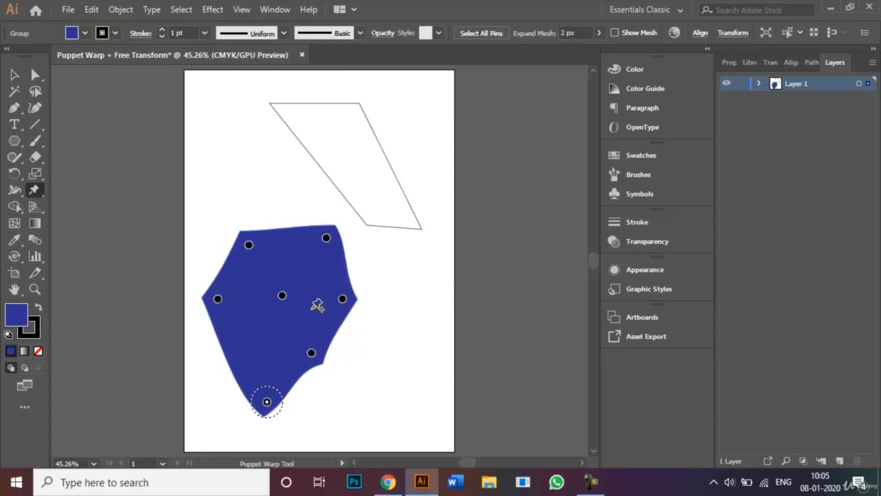
pyautogui.moveTo(282, 297)
pyautogui.mouseDown()
pyautogui.moveTo(310, 291)
pyautogui.moveTo(274, 262)
pyautogui.moveTo(239, 302)
pyautogui.moveTo(305, 250)
pyautogui.moveTo(291, 216)
pyautogui.moveTo(283, 296)
pyautogui.mouseUp()
pyautogui.moveTo(311, 352); pyautogui.dragTo(342, 361)
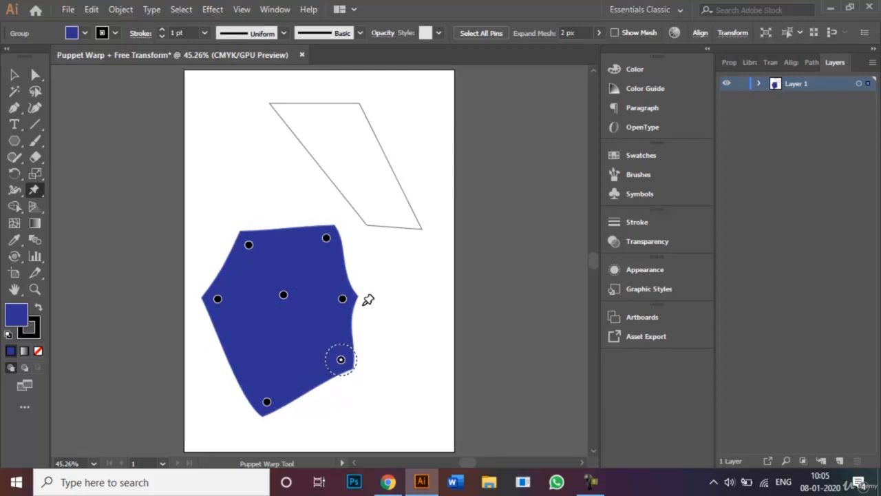
pyautogui.click(343, 299)
pyautogui.moveTo(358, 297); pyautogui.dragTo(343, 288)
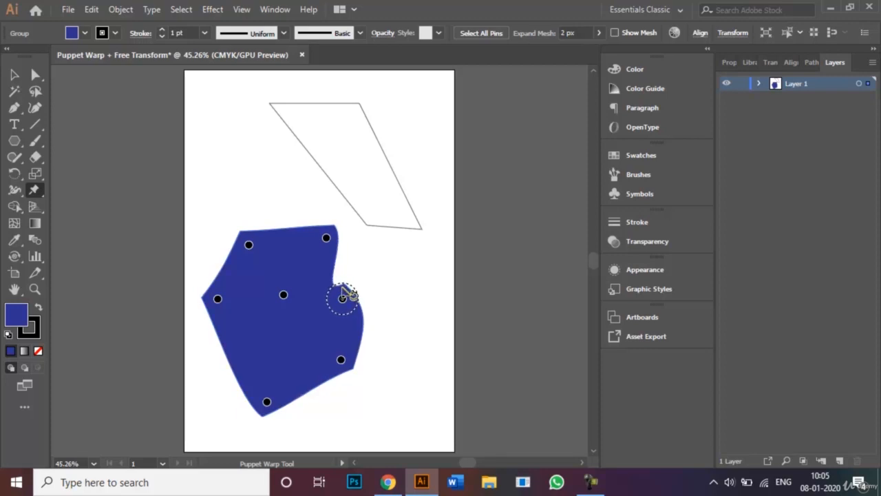
pyautogui.click(218, 299)
pyautogui.moveTo(230, 299); pyautogui.dragTo(247, 311)
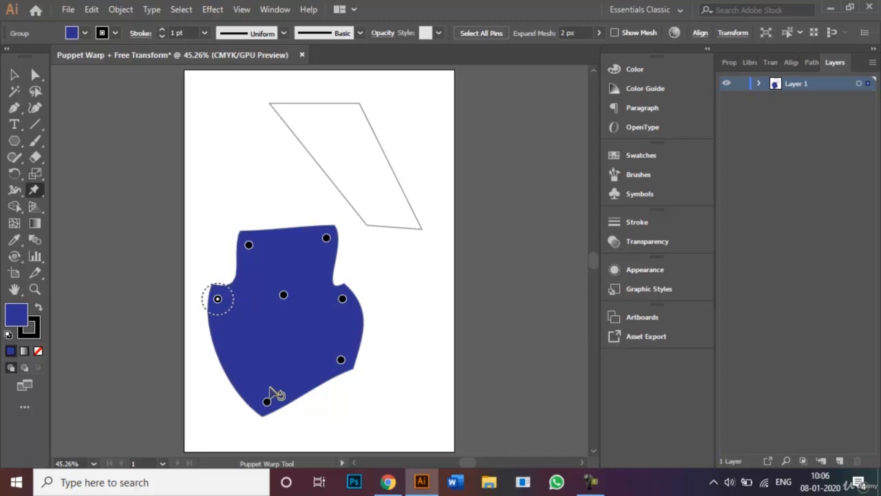
# Stretch the upper-left up to the artboard top, push the right side out, and add a right-edge pin.
pyautogui.moveTo(267, 402); pyautogui.dragTo(265, 332)
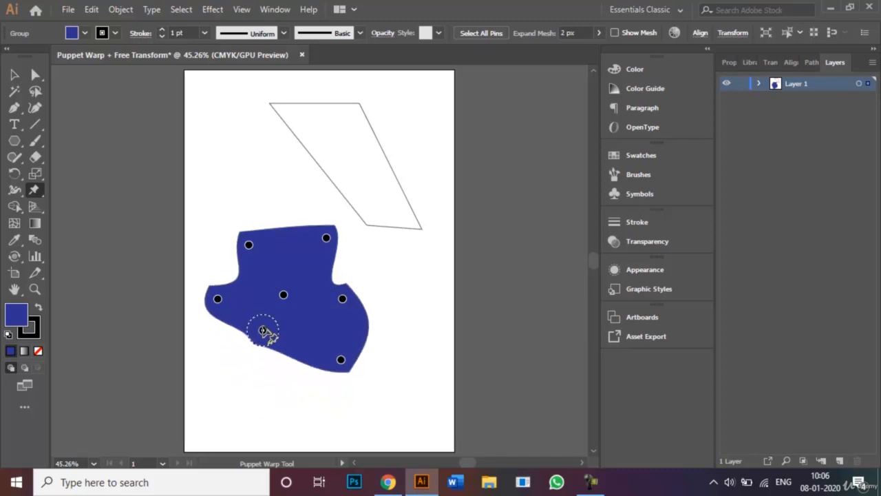
pyautogui.click(249, 245)
pyautogui.moveTo(249, 245); pyautogui.dragTo(224, 84)
pyautogui.click(246, 166)
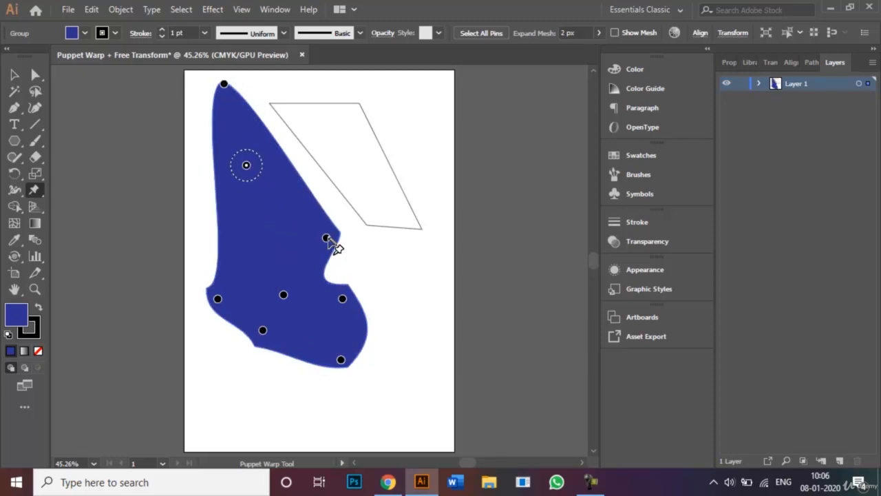
pyautogui.moveTo(326, 239); pyautogui.dragTo(354, 238)
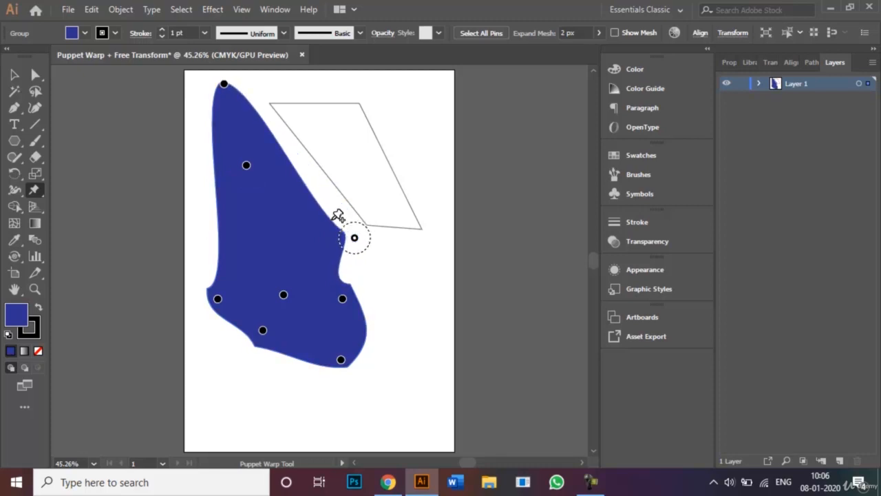
pyautogui.click(333, 219)
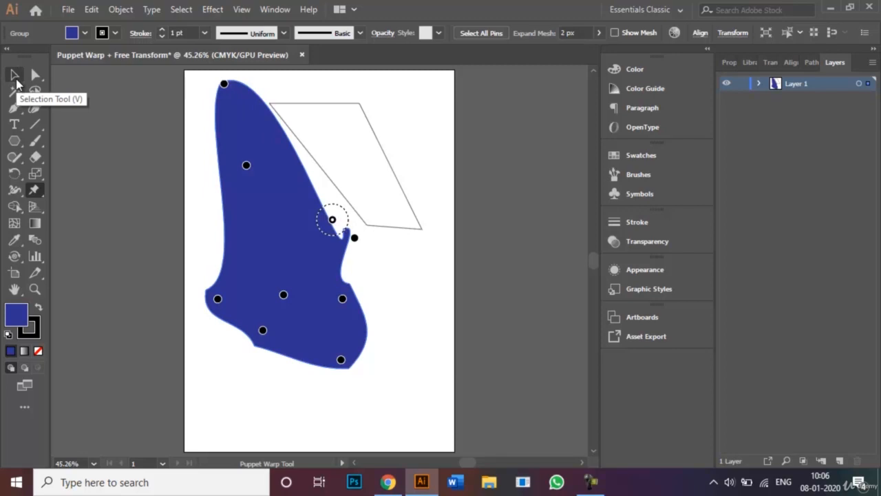
pyautogui.click(15, 75)
pyautogui.click(268, 429)
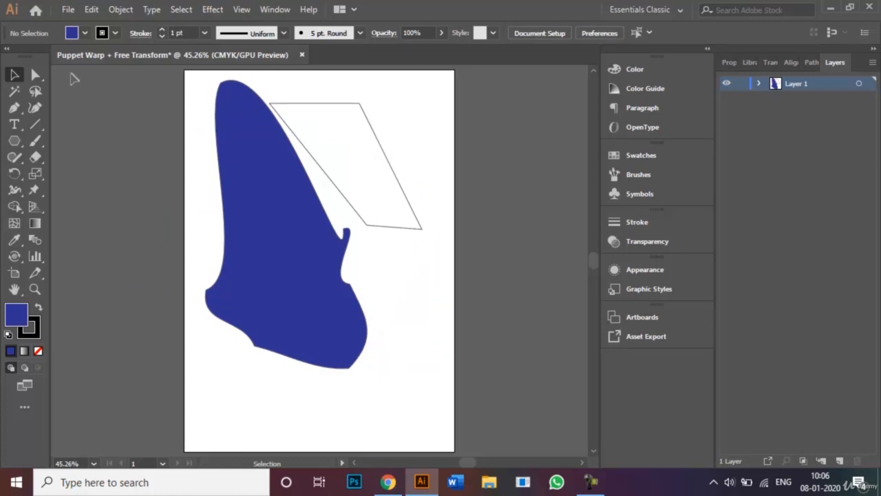
pyautogui.click(68, 9)
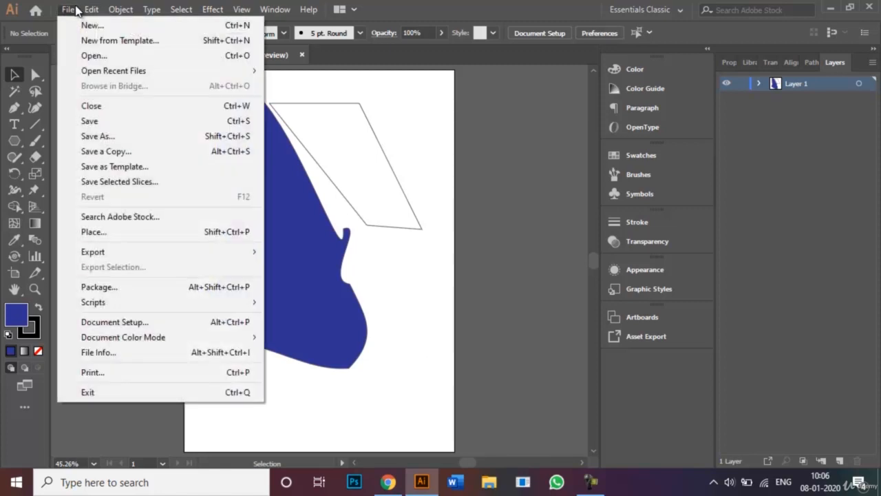
pyautogui.click(149, 137)
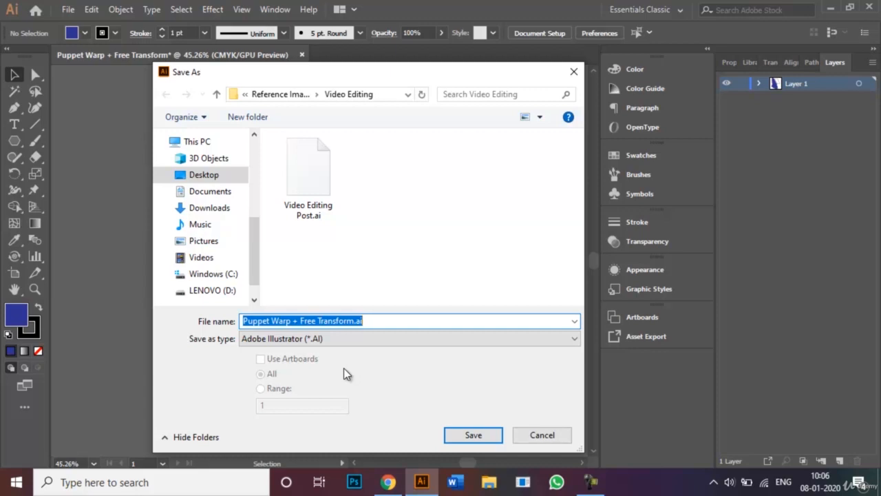
pyautogui.click(527, 436)
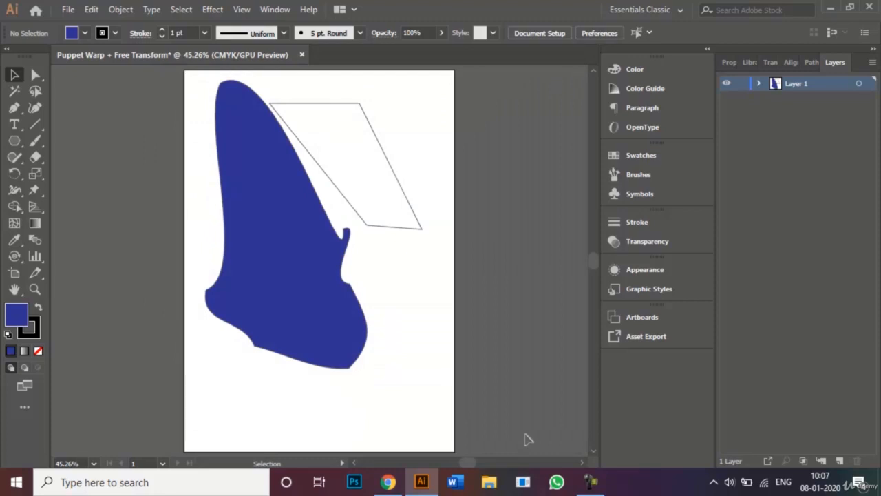